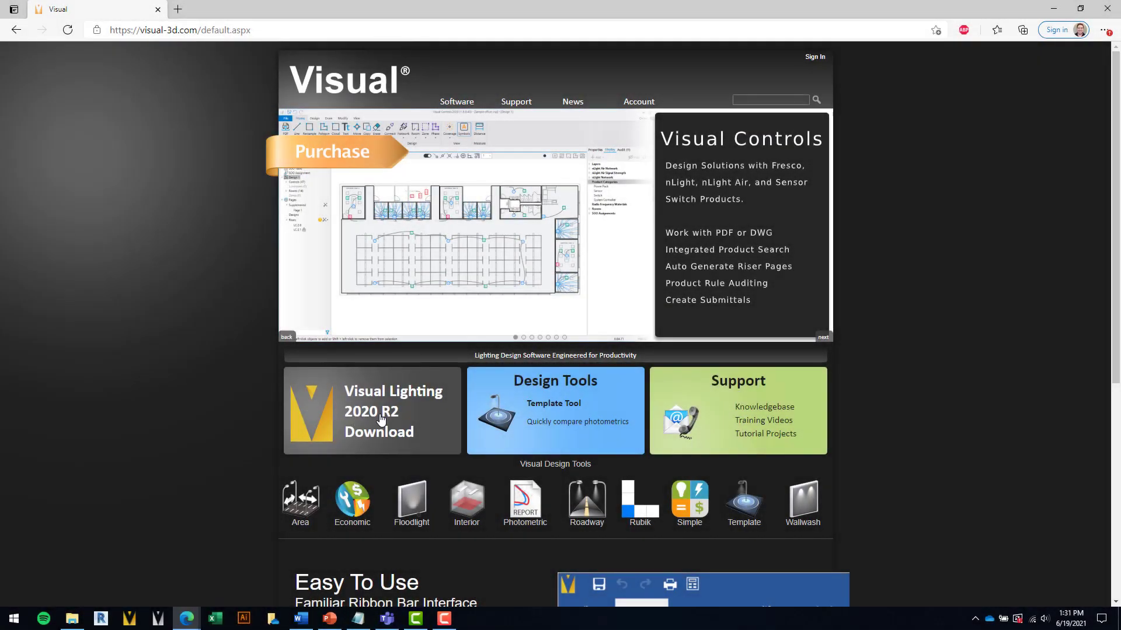
- Open the Visual Lighting 2020 R2 download page (release 2.11.0062) from the visual-3d.com home page
left_click(380, 419)
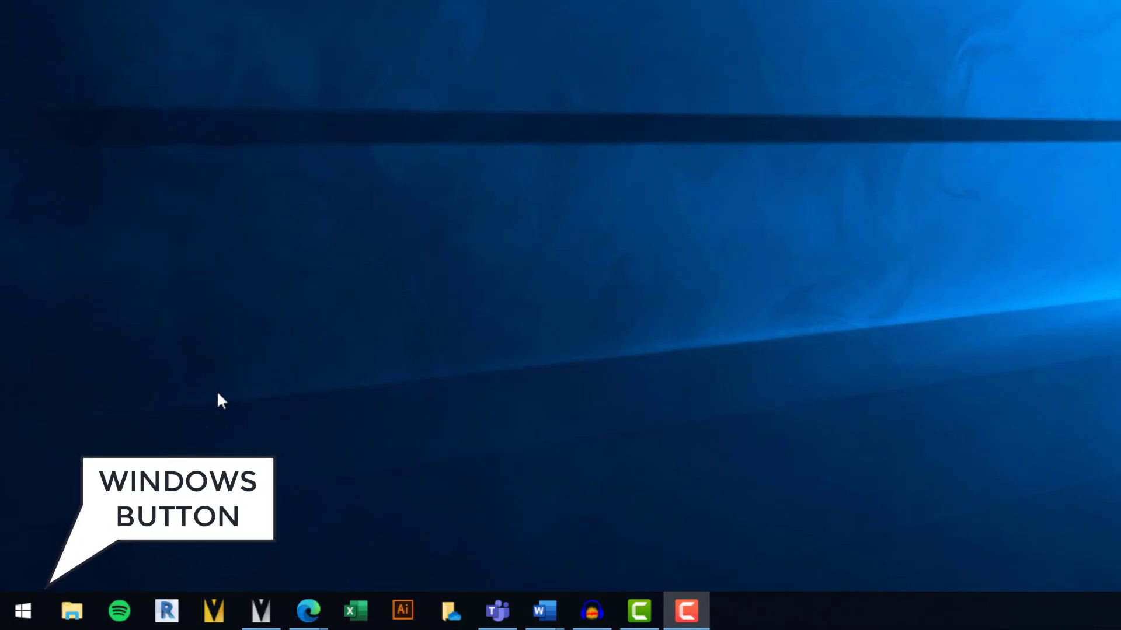
- In Settings > Apps, locate Visual Lighting 2020 R2 (version 2.11.0056) and choose Uninstall
left_click(5, 624)
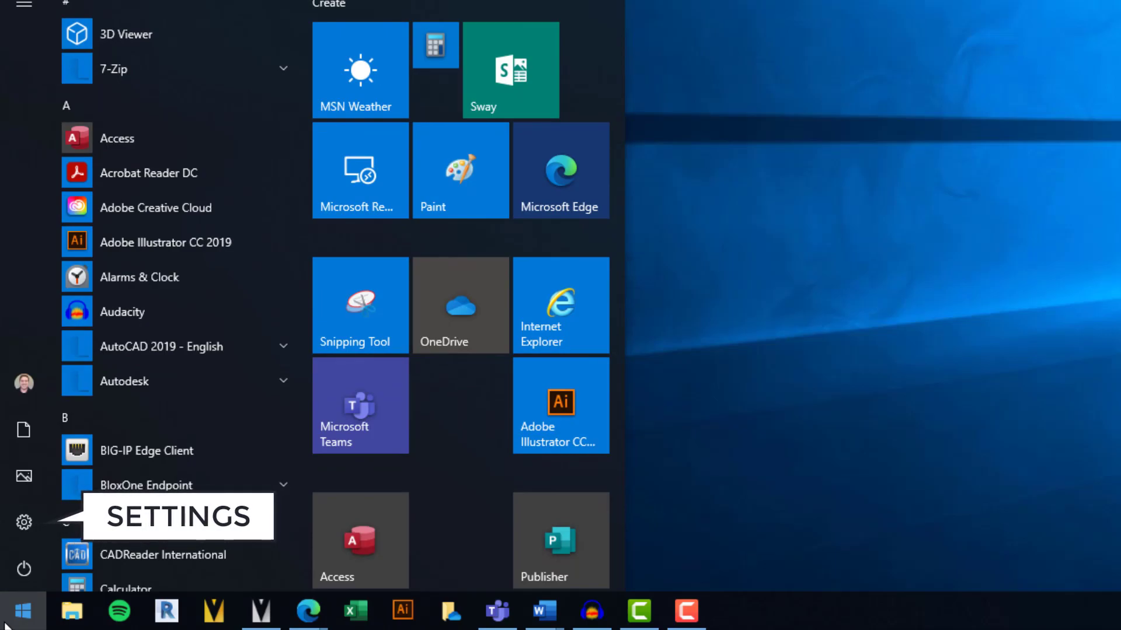
left_click(18, 520)
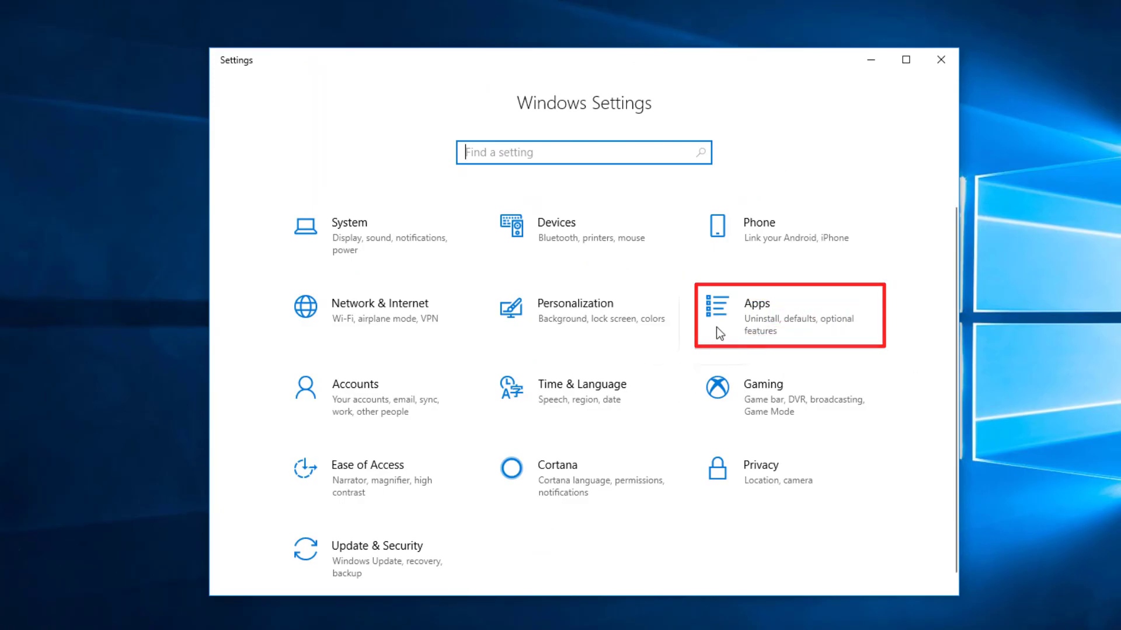
left_click(720, 321)
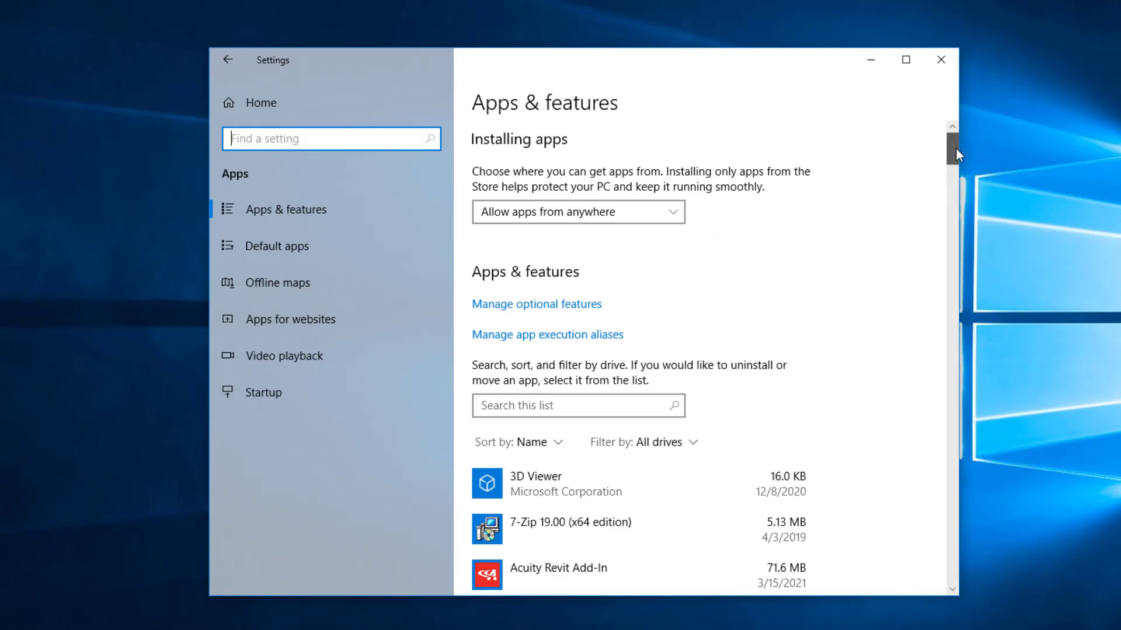
left_click_drag(954, 148, 948, 534)
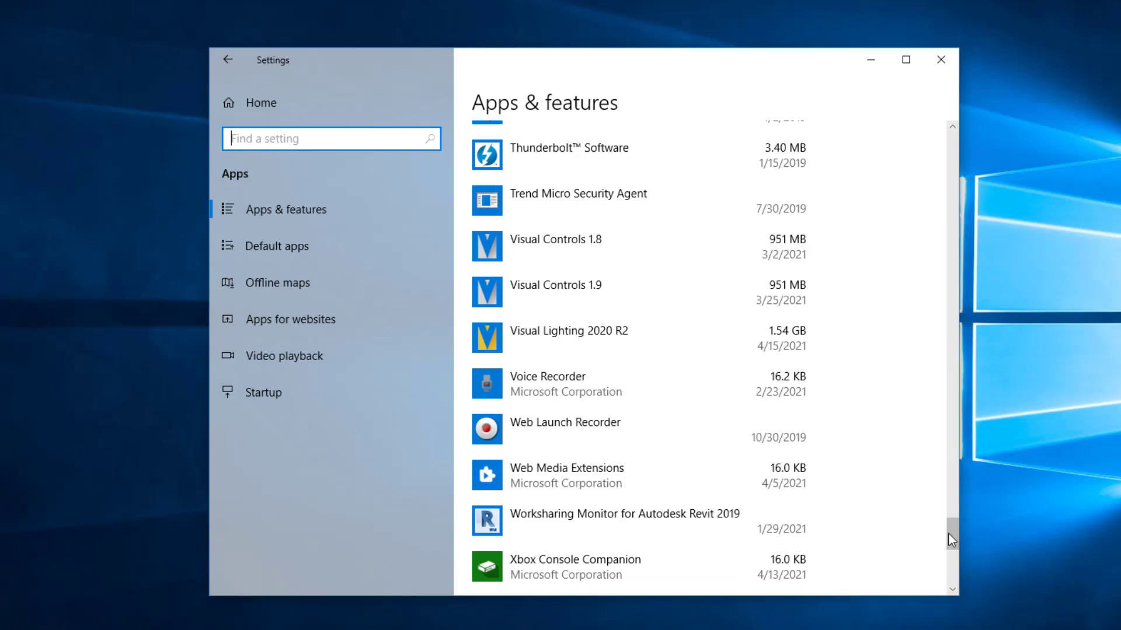
left_click(616, 347)
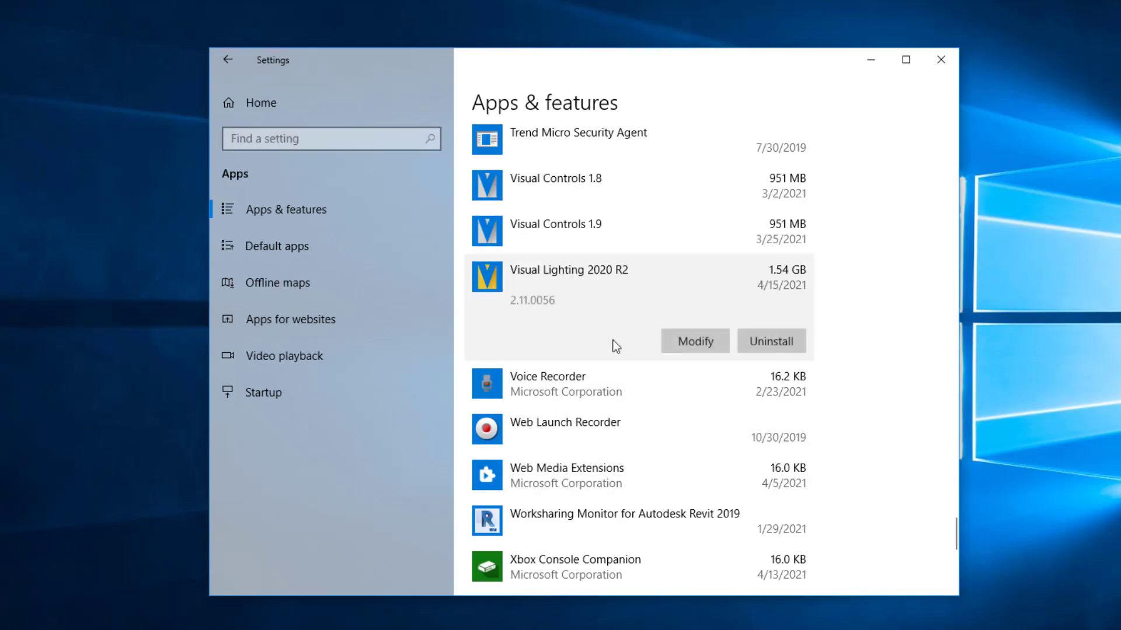
left_click(777, 340)
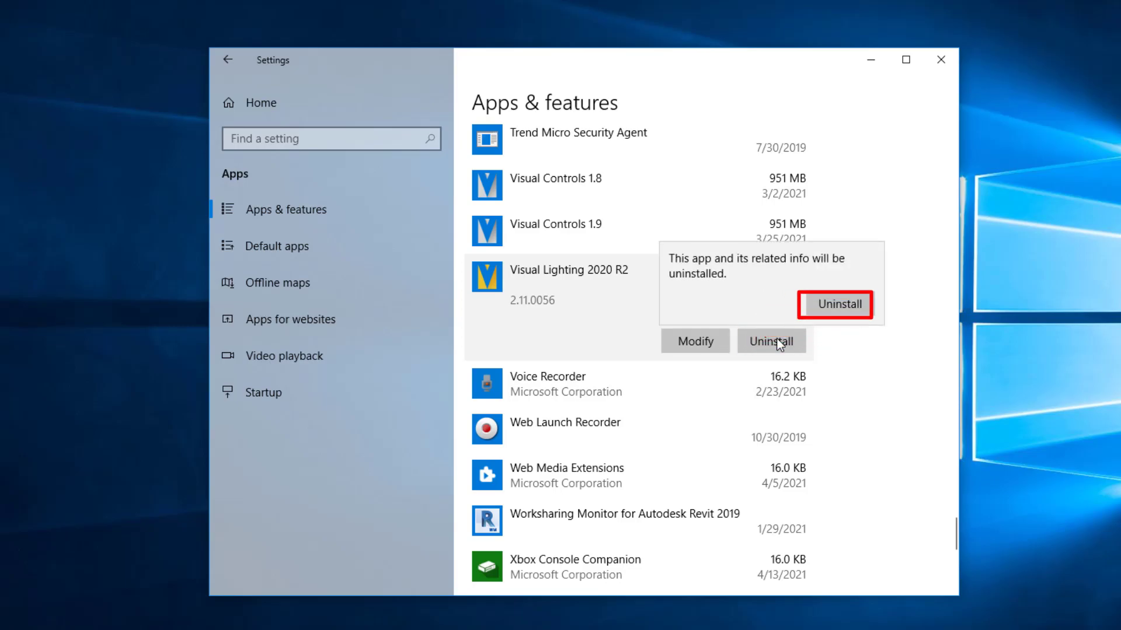
- Uninstall Visual Lighting 2020 R2 with user settings kept, then close the uninstaller and Settings
left_click(830, 306)
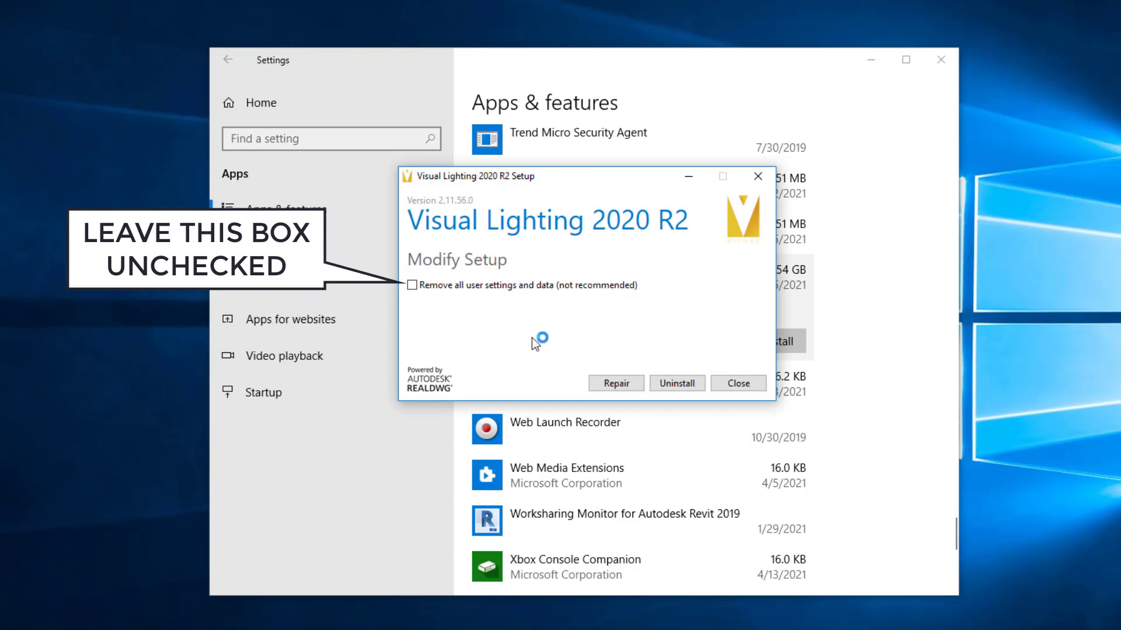
left_click(678, 388)
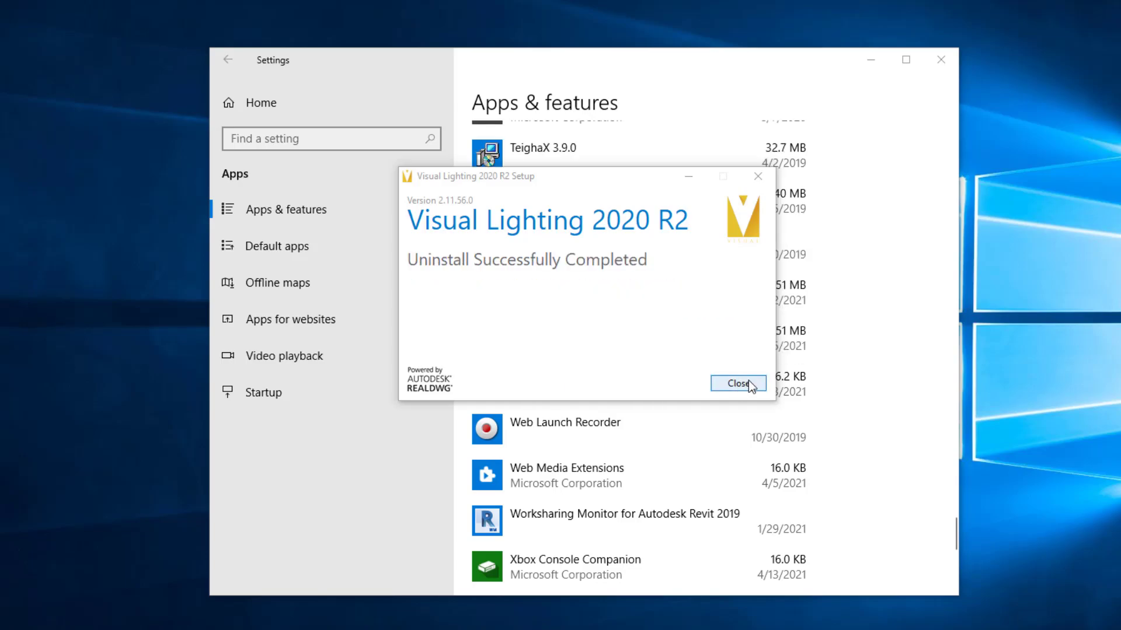
left_click(748, 383)
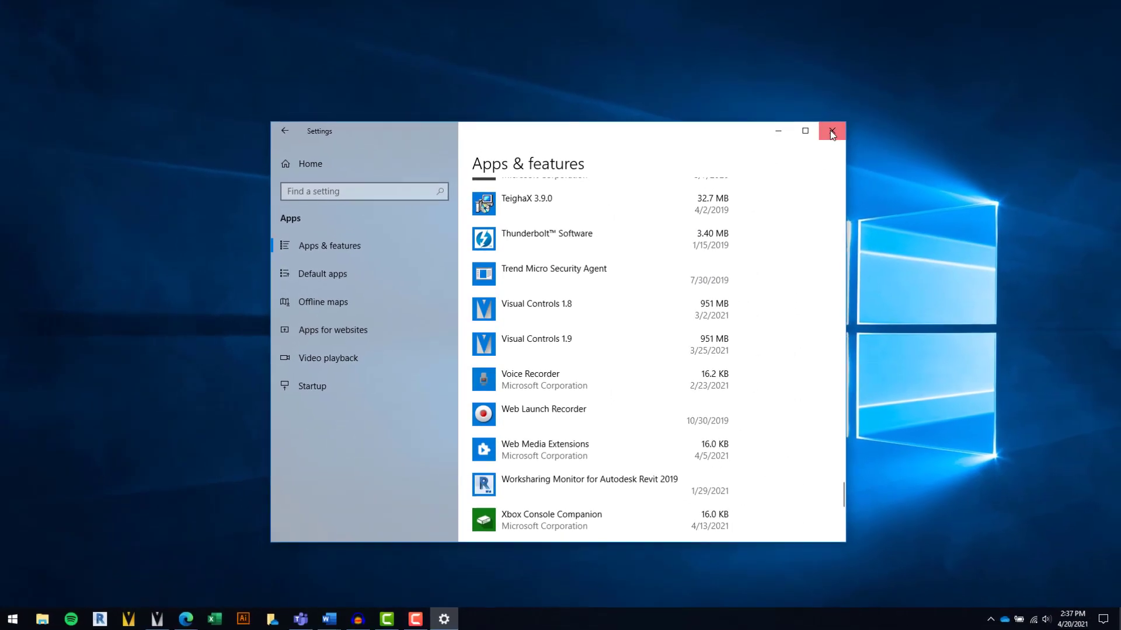
left_click(899, 87)
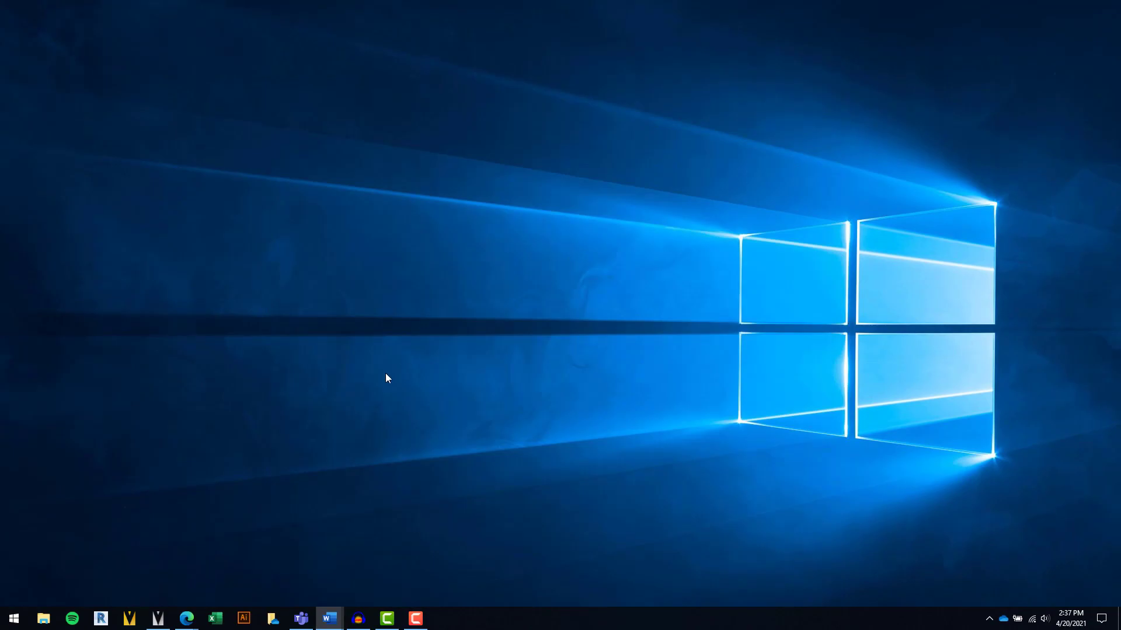
- Delete the Visual Lighting folder from C:\Program Files (x86)\Acuity Brands, then select Visual Lighting 2020
left_click(44, 620)
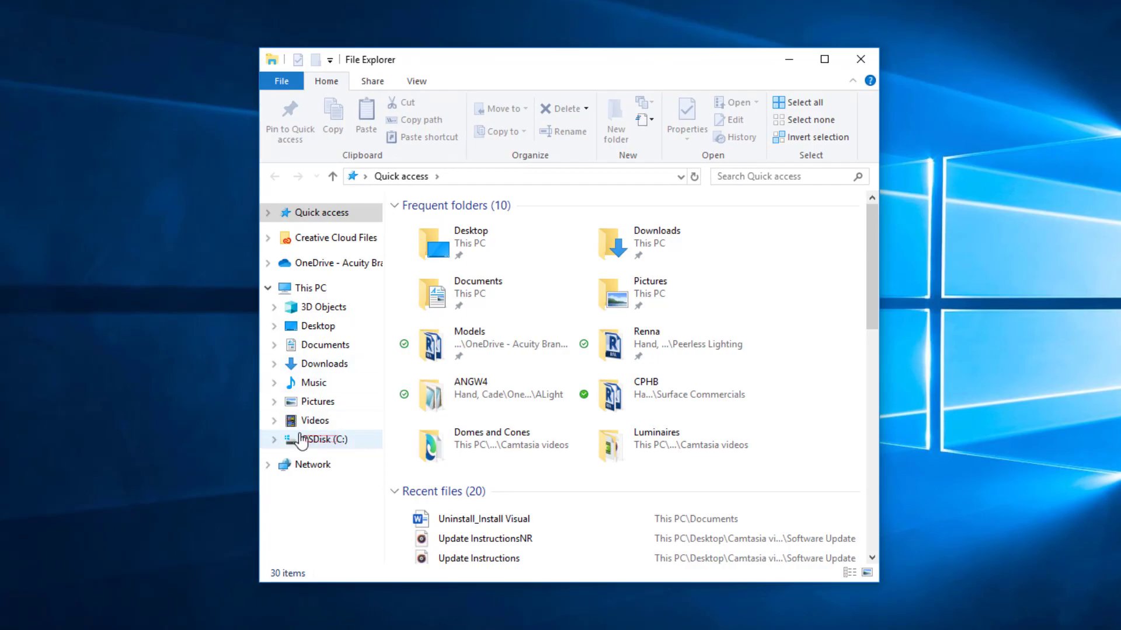
left_click(307, 441)
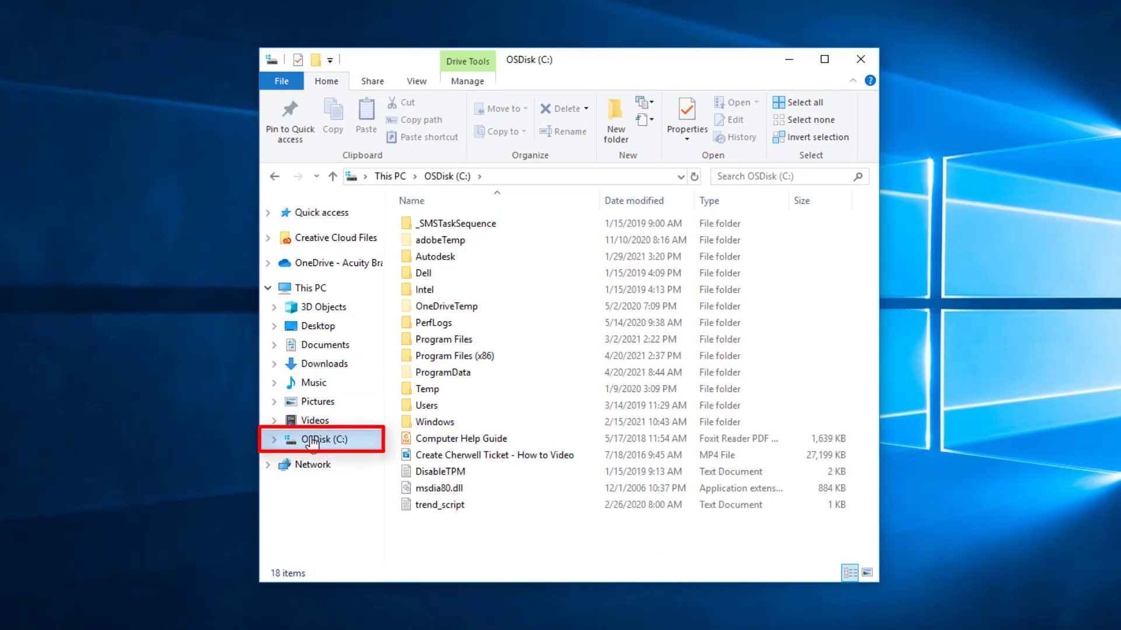
double_click(453, 357)
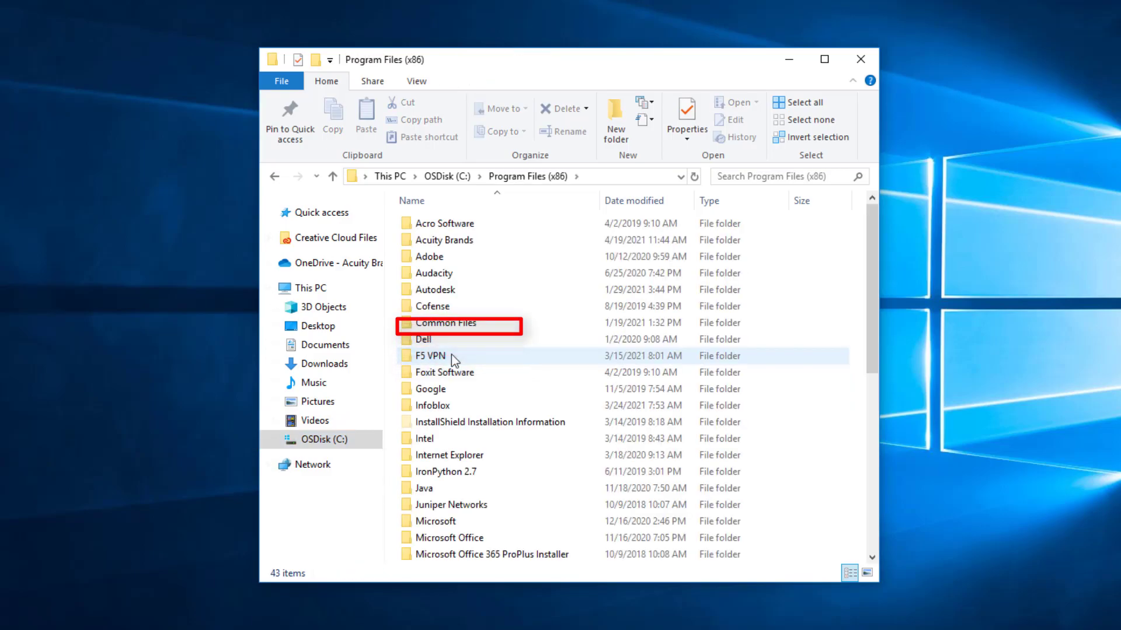
double_click(456, 240)
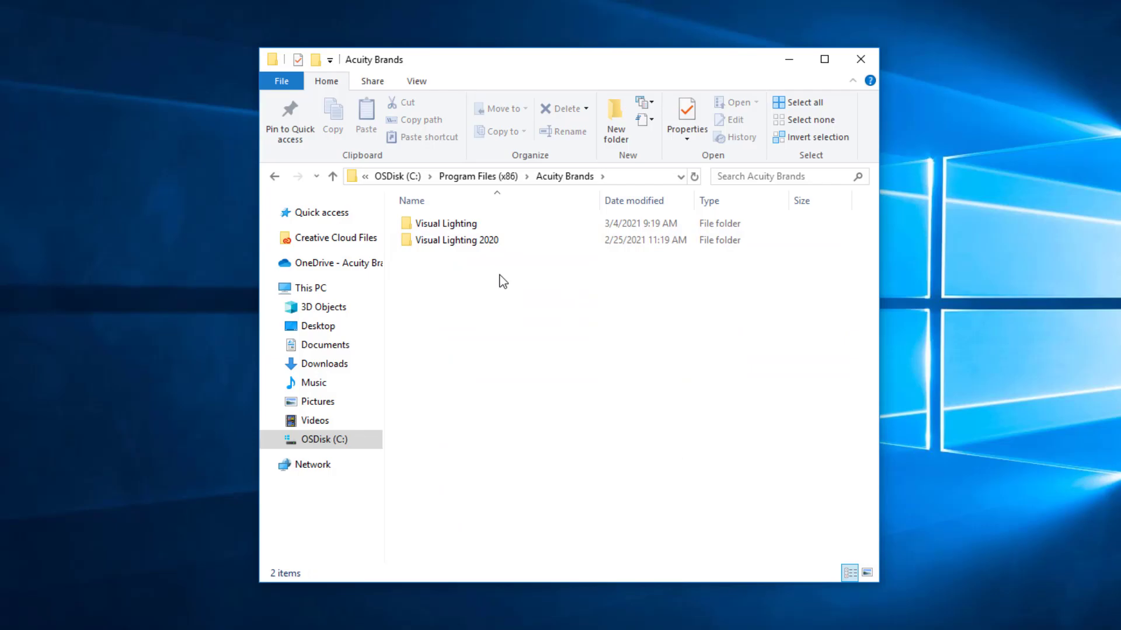
left_click(453, 225)
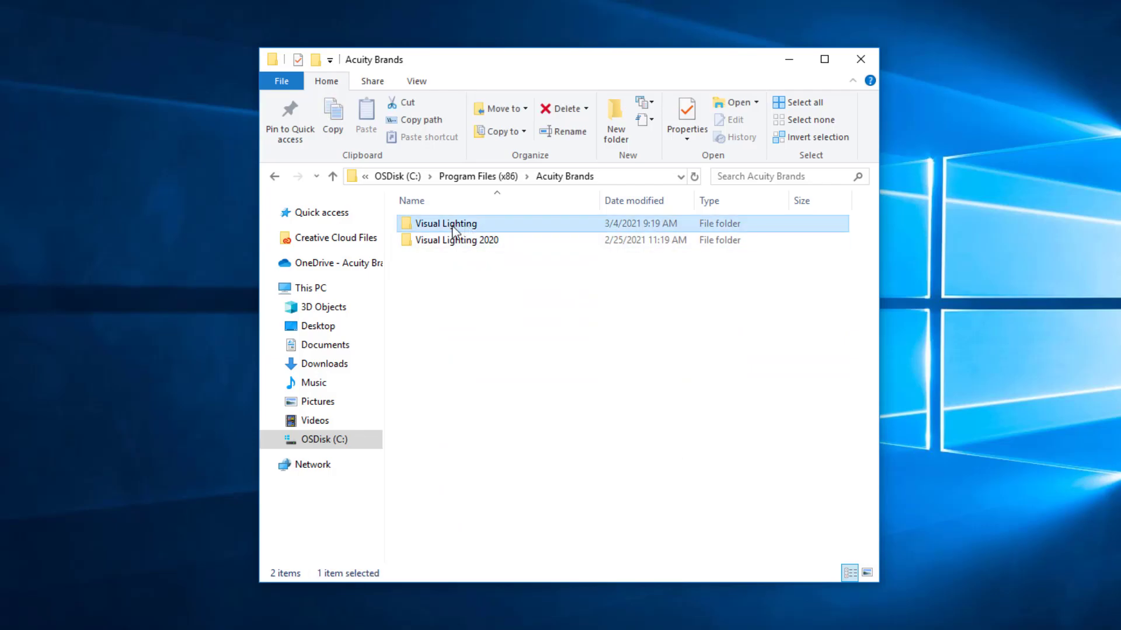
left_click(553, 107)
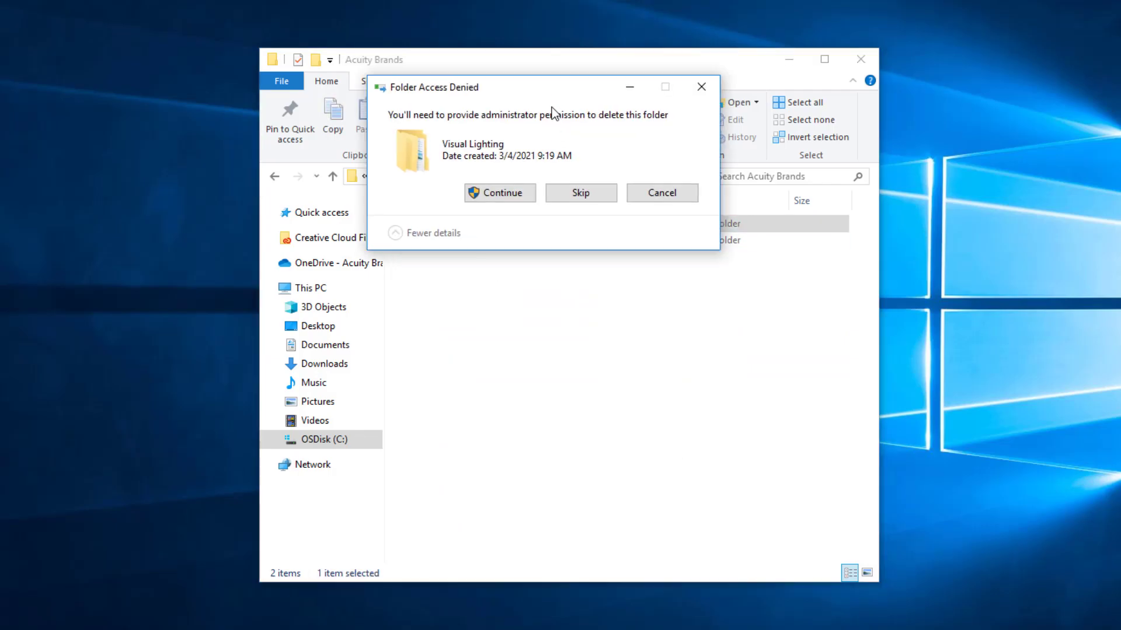
left_click(505, 386)
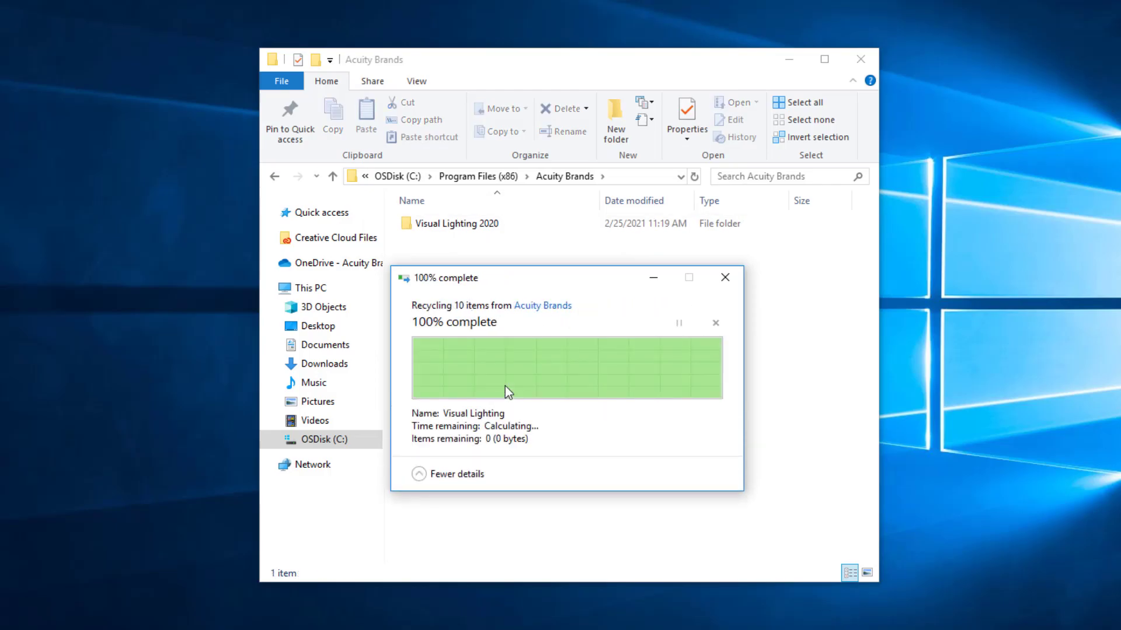
left_click(473, 228)
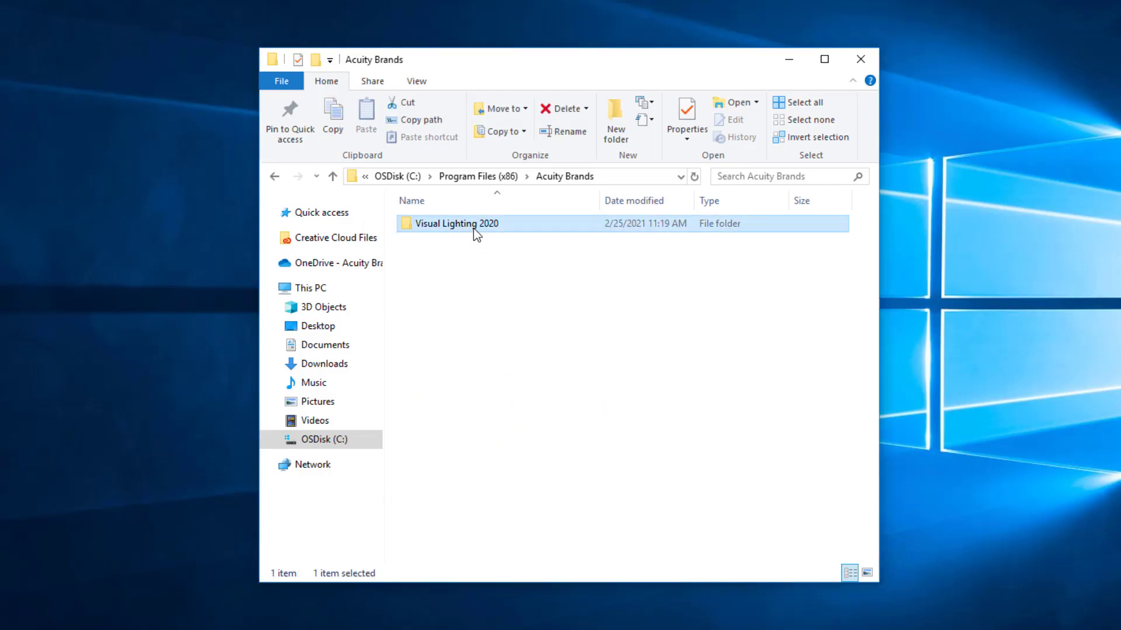
- Delete the Visual Lighting 2020 folder, then save the R2 setup file into Downloads
left_click(555, 110)
left_click(520, 169)
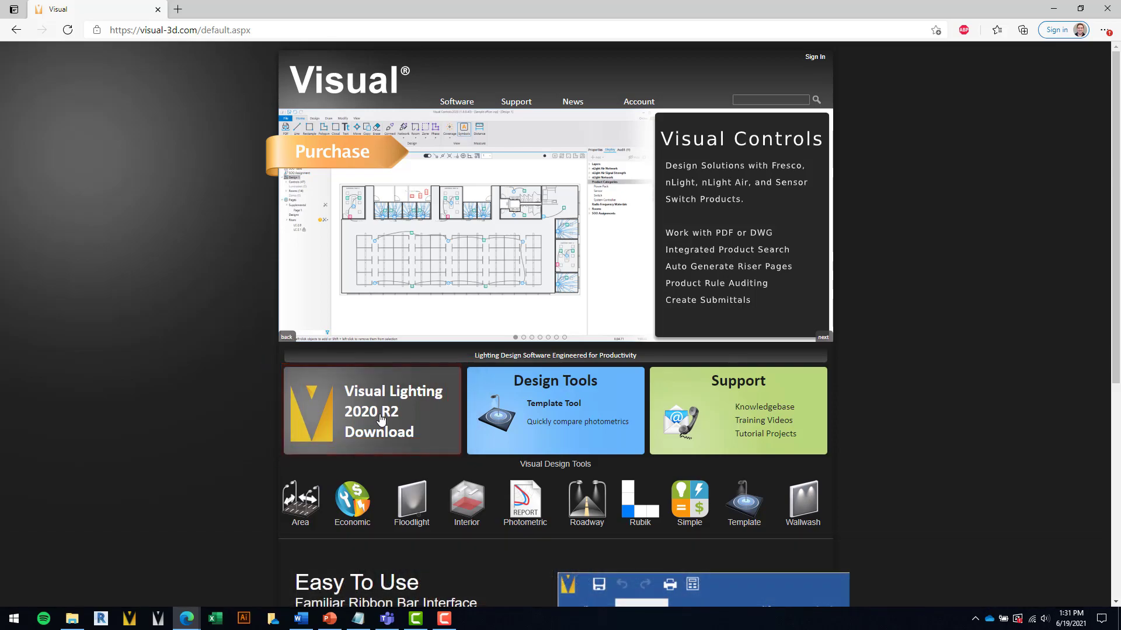
left_click(380, 418)
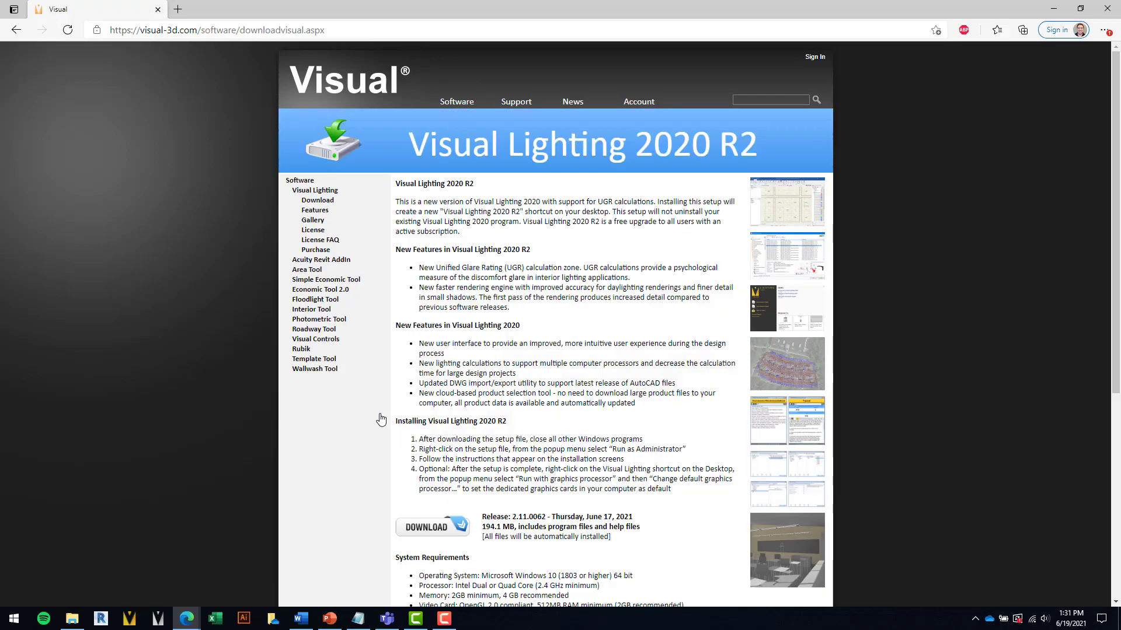
left_click(430, 531)
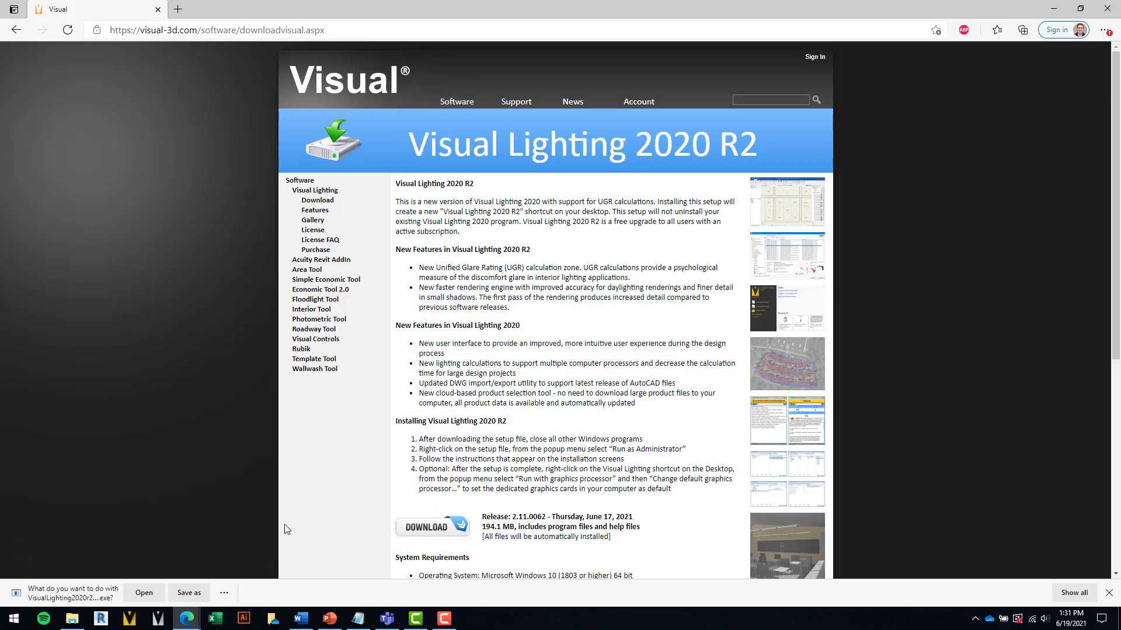
left_click(176, 594)
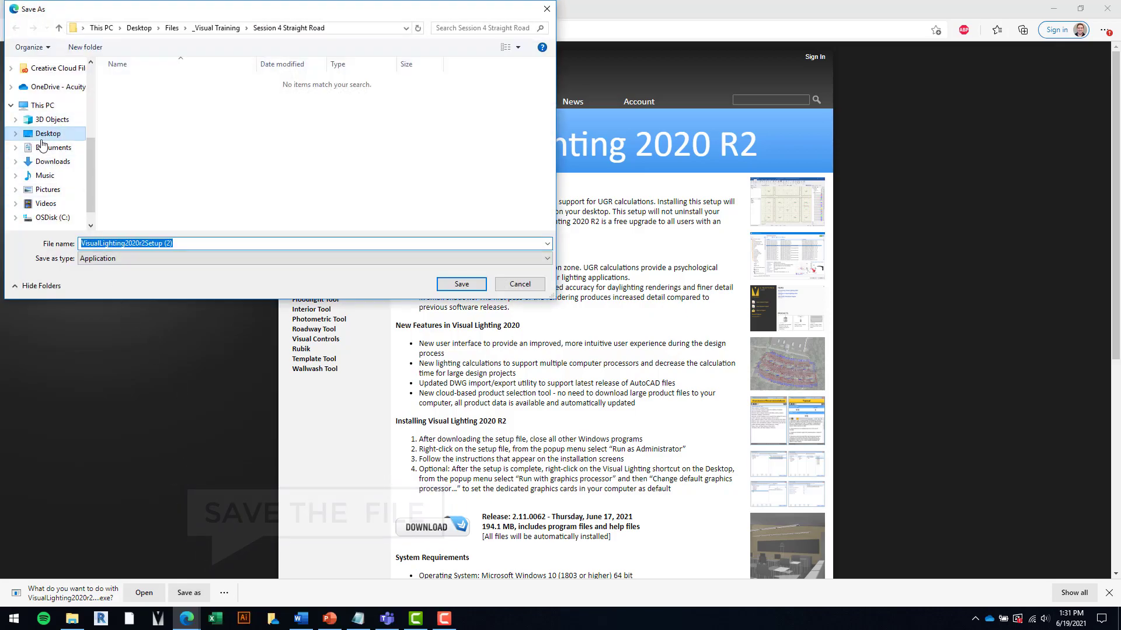
left_click(42, 166)
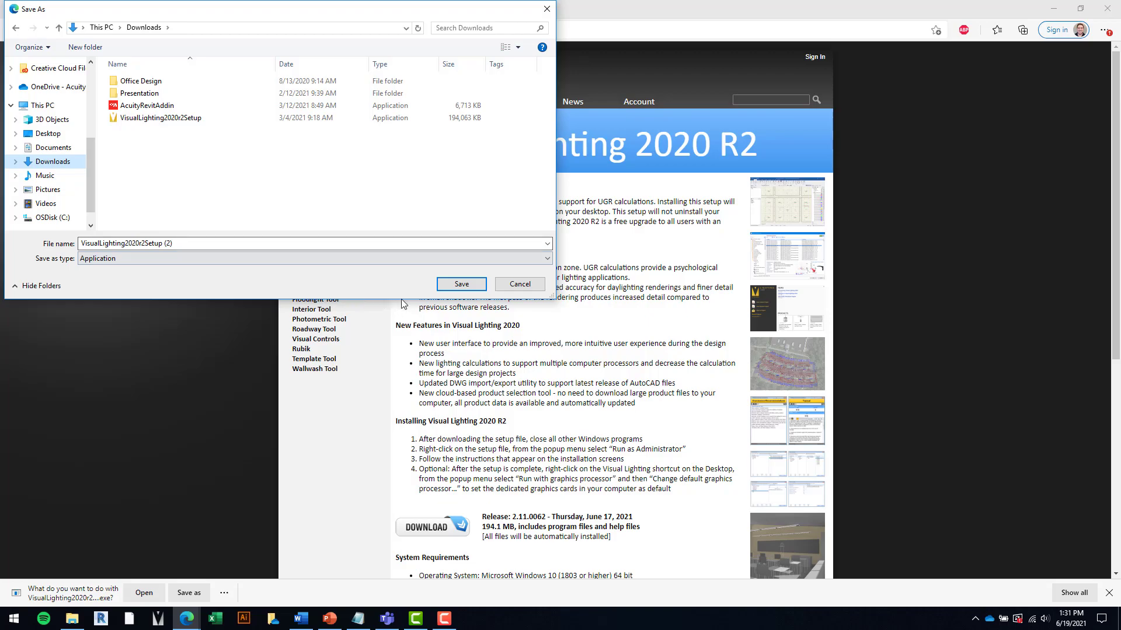
left_click(454, 284)
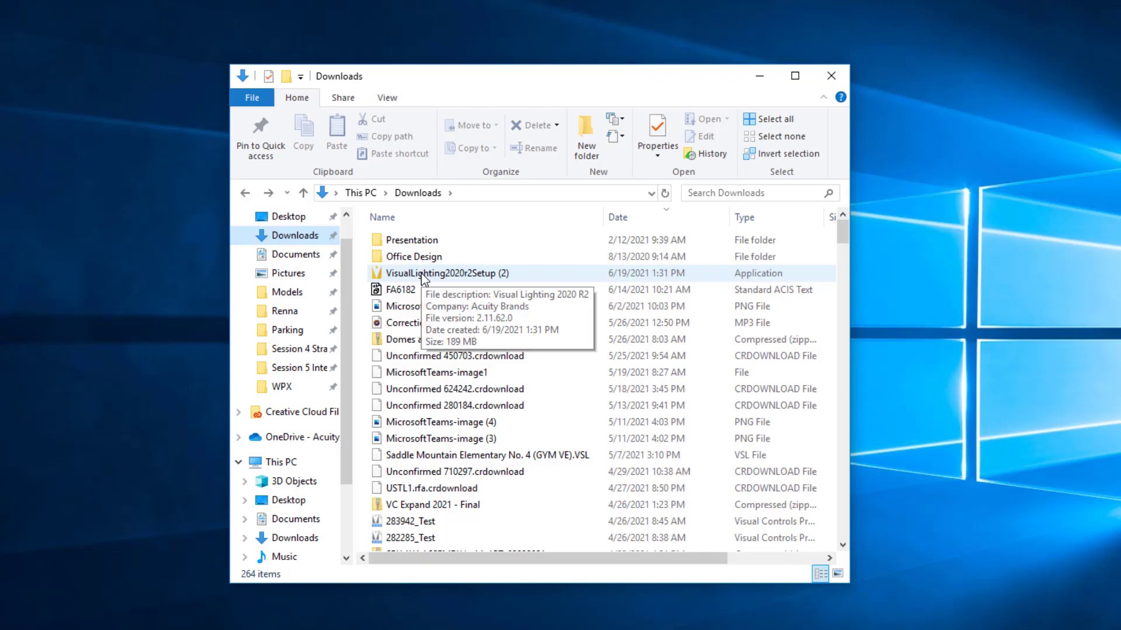
- Run VisualLighting2020r2Setup (2) as administrator, accept the license, and start the installation
right_click(422, 275)
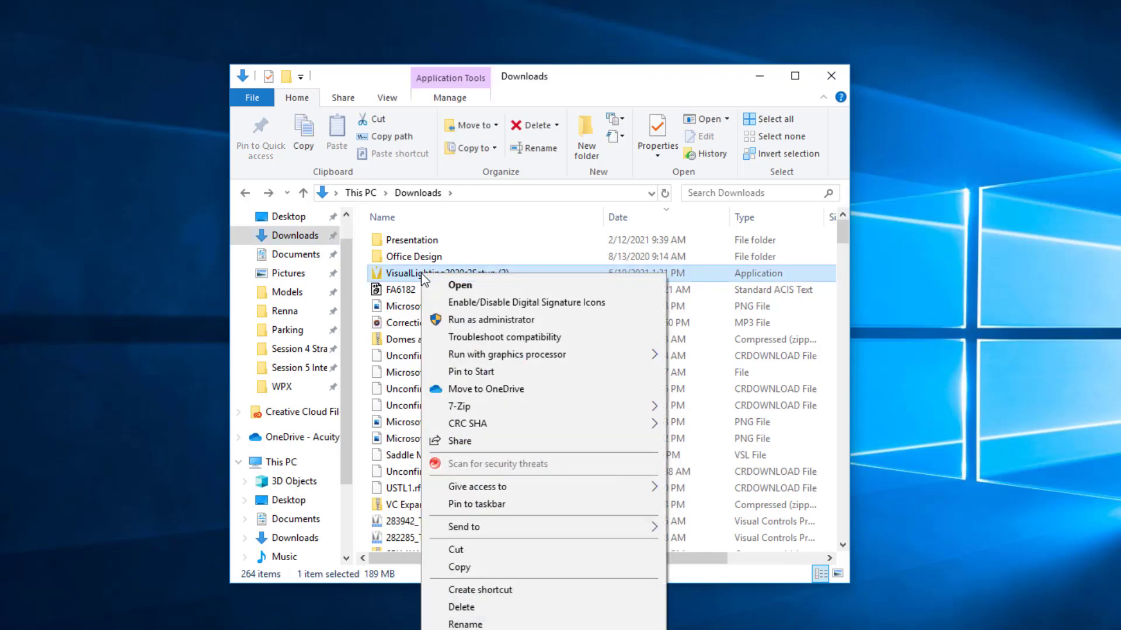
left_click(470, 320)
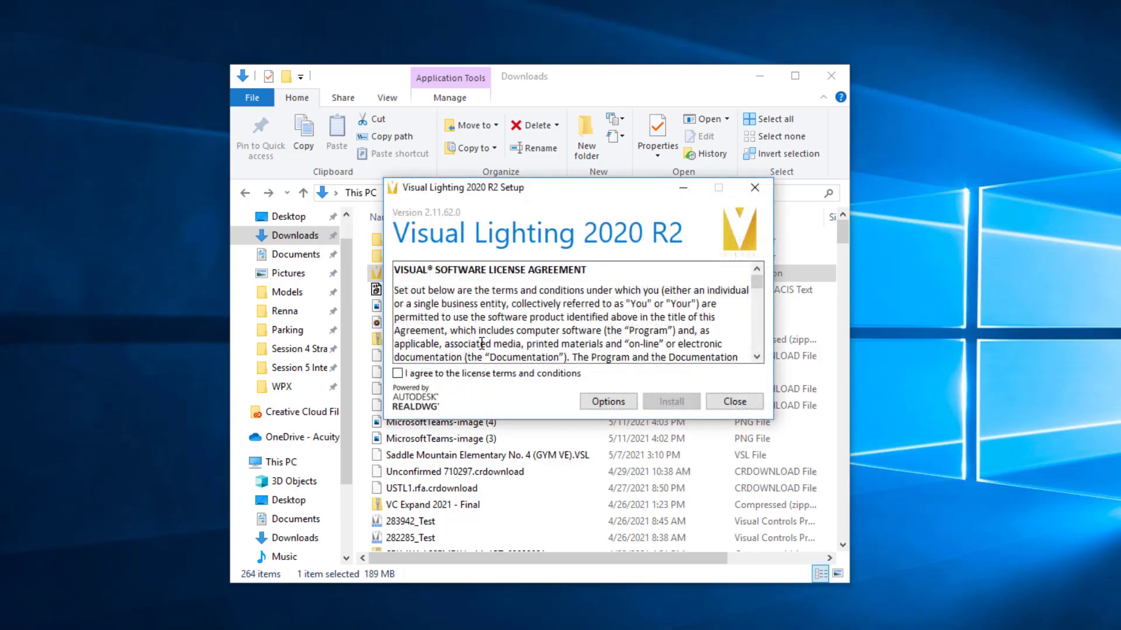
left_click(398, 375)
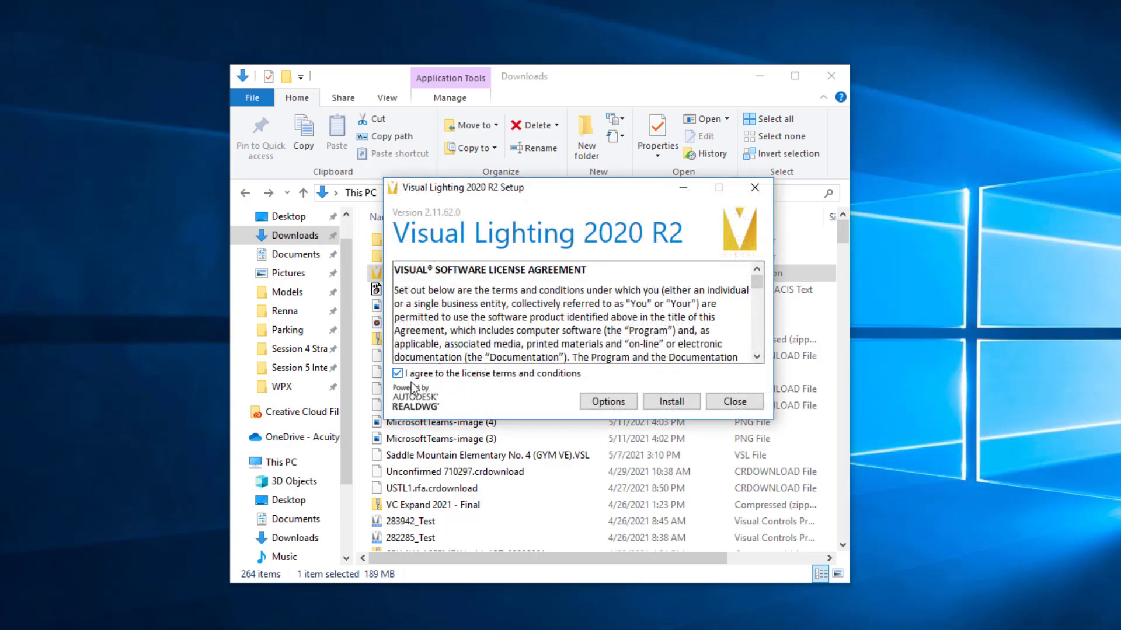
left_click(666, 402)
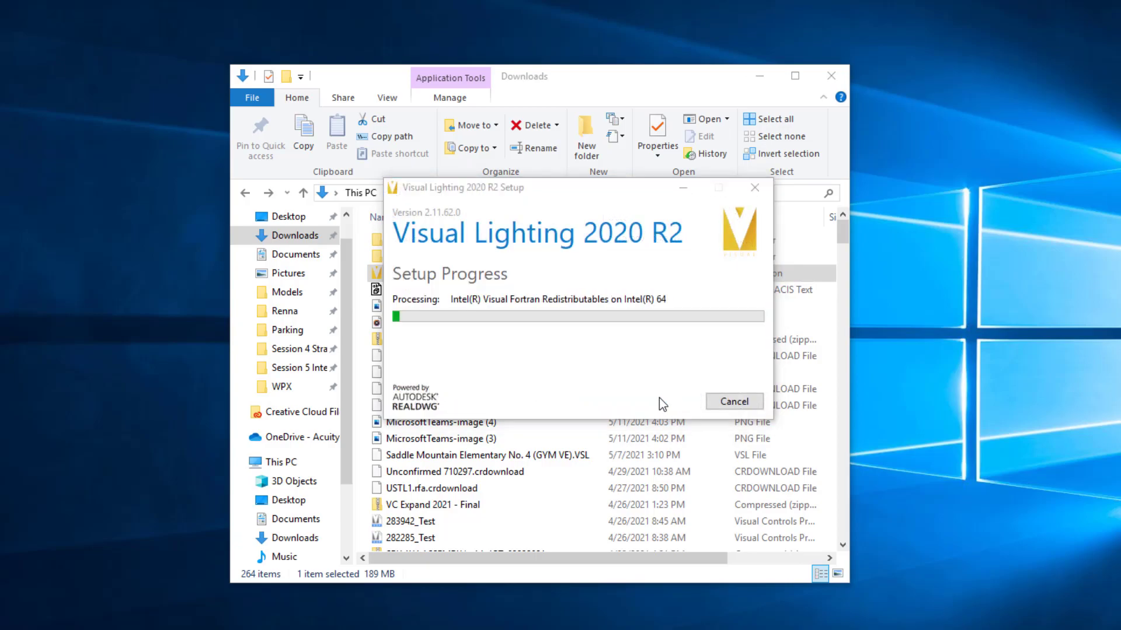